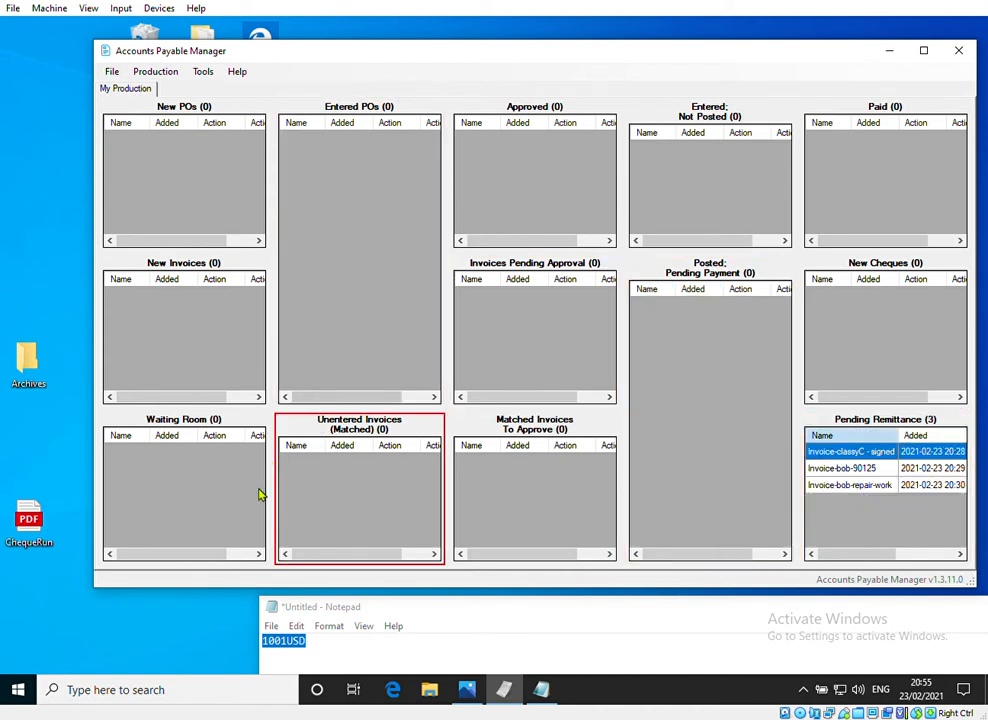
Open the ChequeRun PDF from the desktop, review its cheques page by page, and close it
double_click(14, 540)
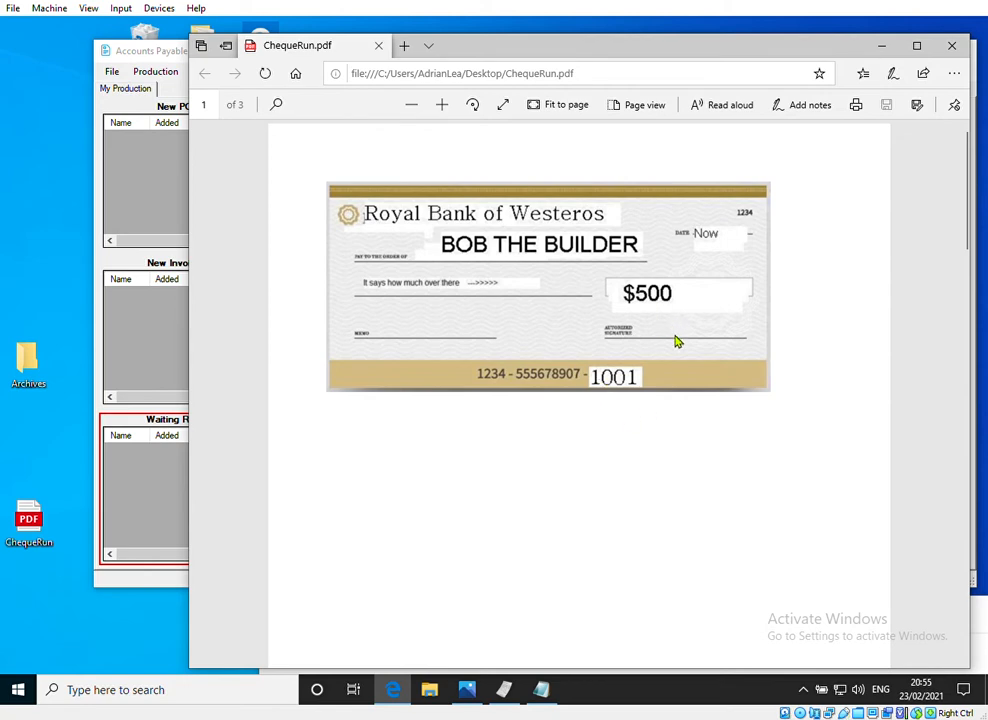
scroll(650, 450, down, 5)
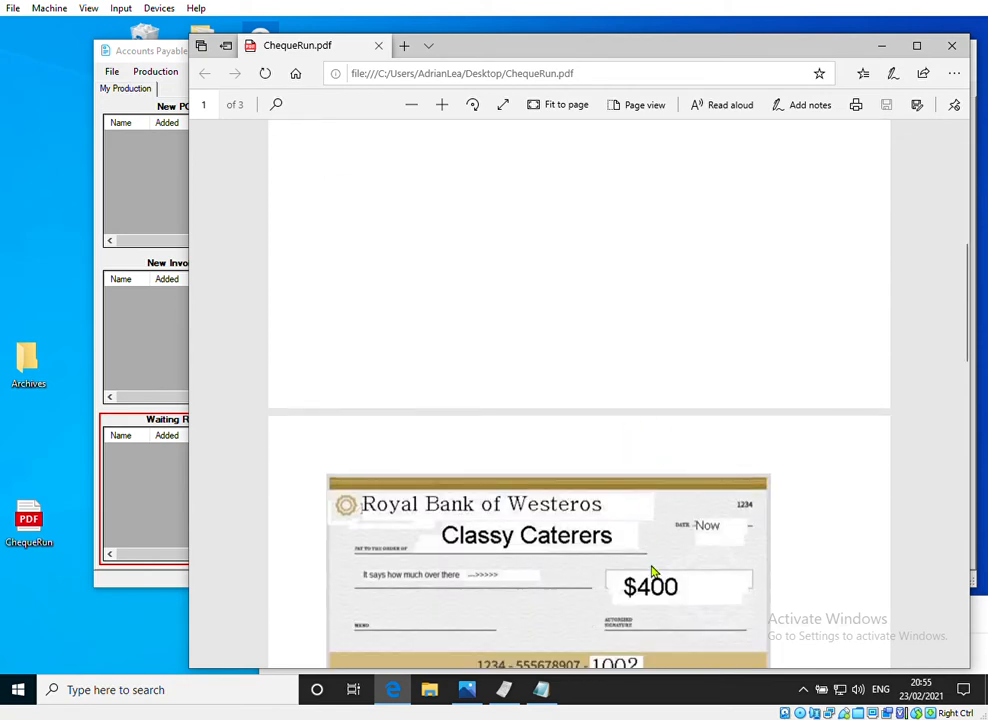
scroll(652, 575, down, 10)
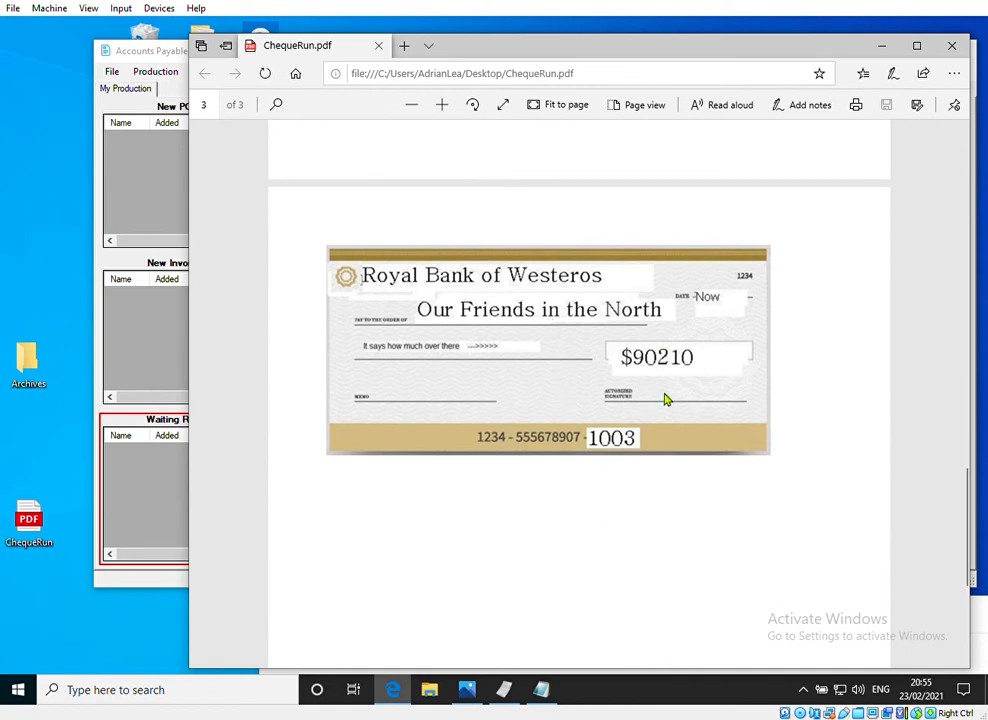
click(951, 46)
Add the desktop ChequeRun PDF to New Cheques and split it by page with the starting cheque number 1001USD
drag(55, 530, 881, 307)
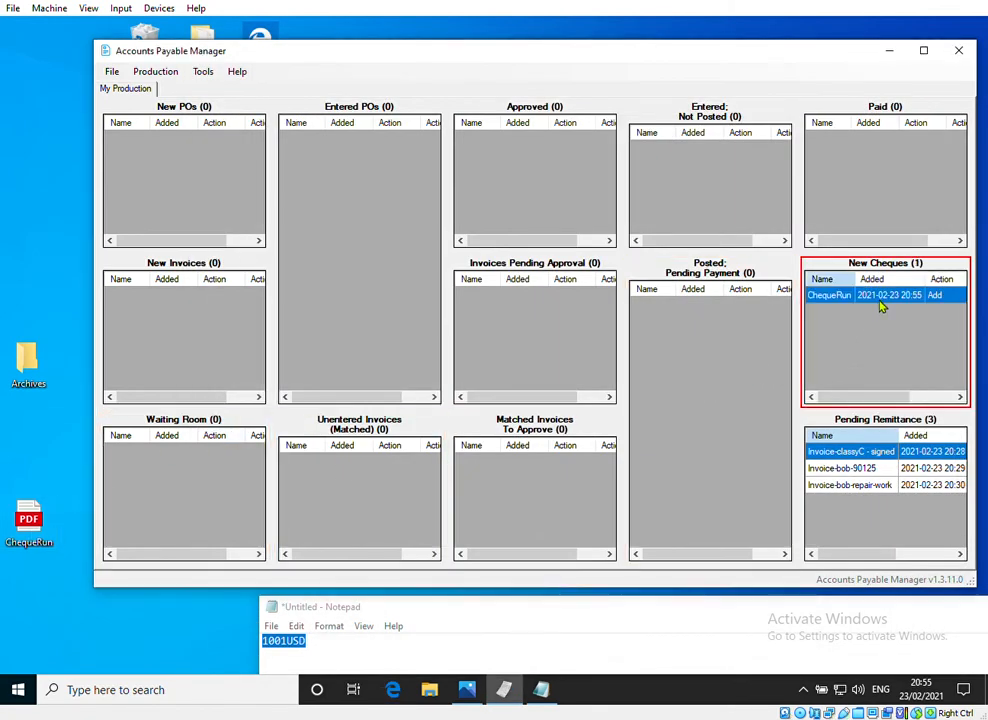
right_click(822, 300)
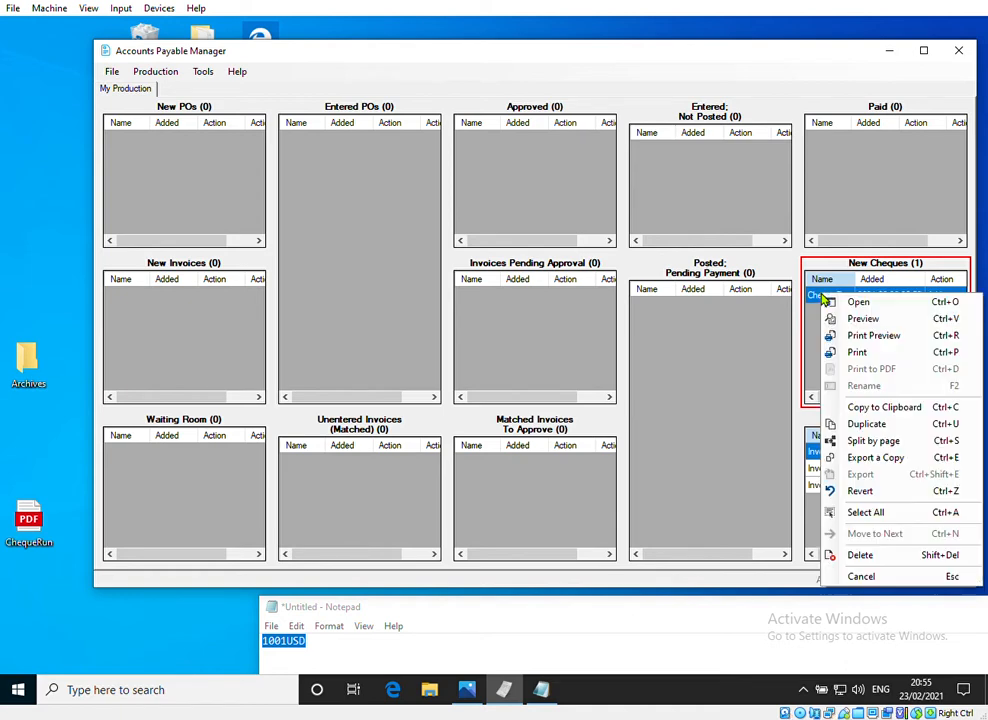
click(842, 447)
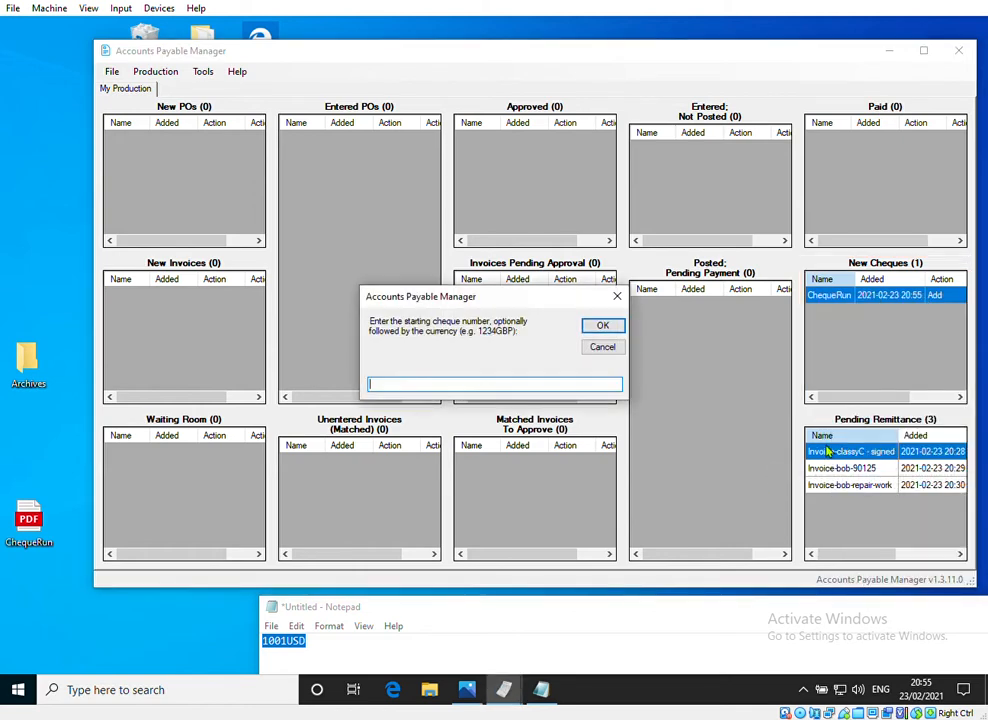
click(342, 672)
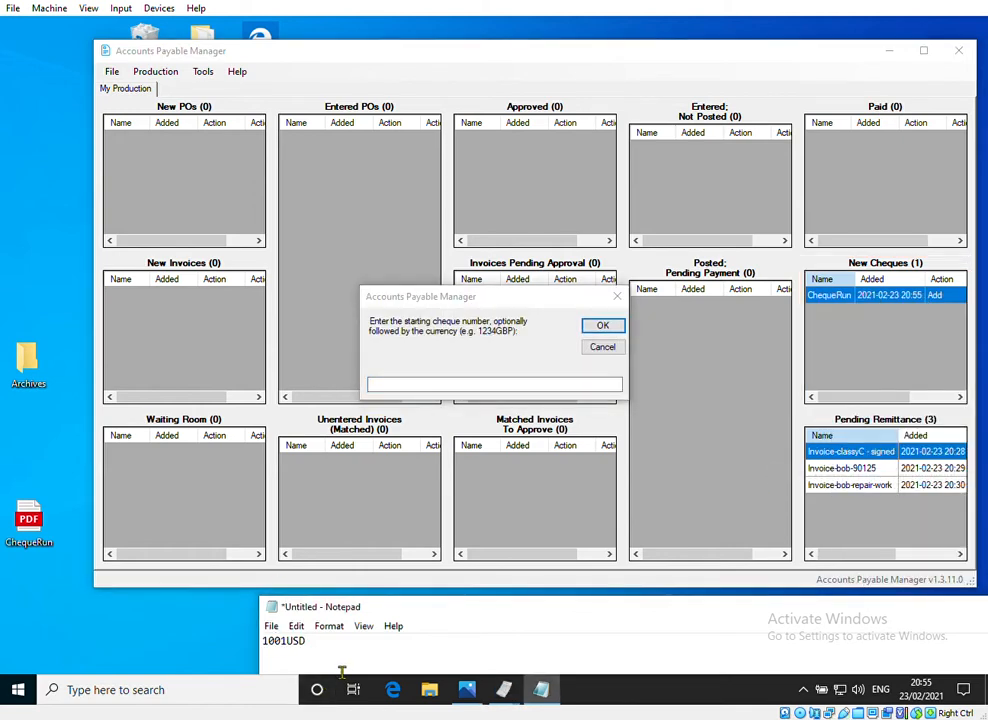
key(ctrl+a)
key(ctrl+c)
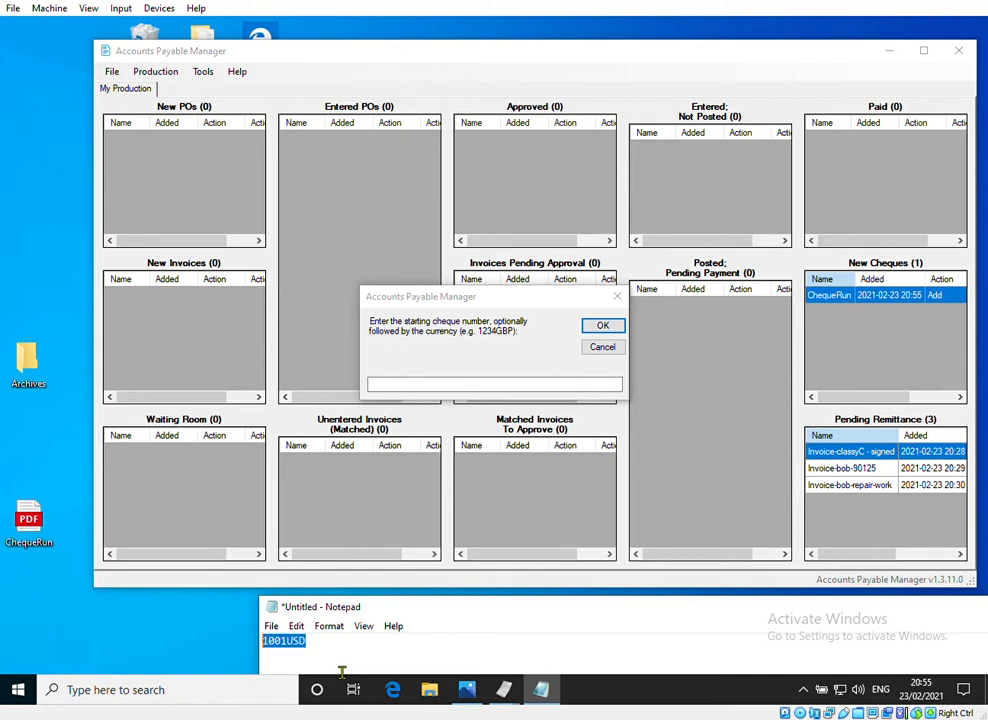
click(389, 386)
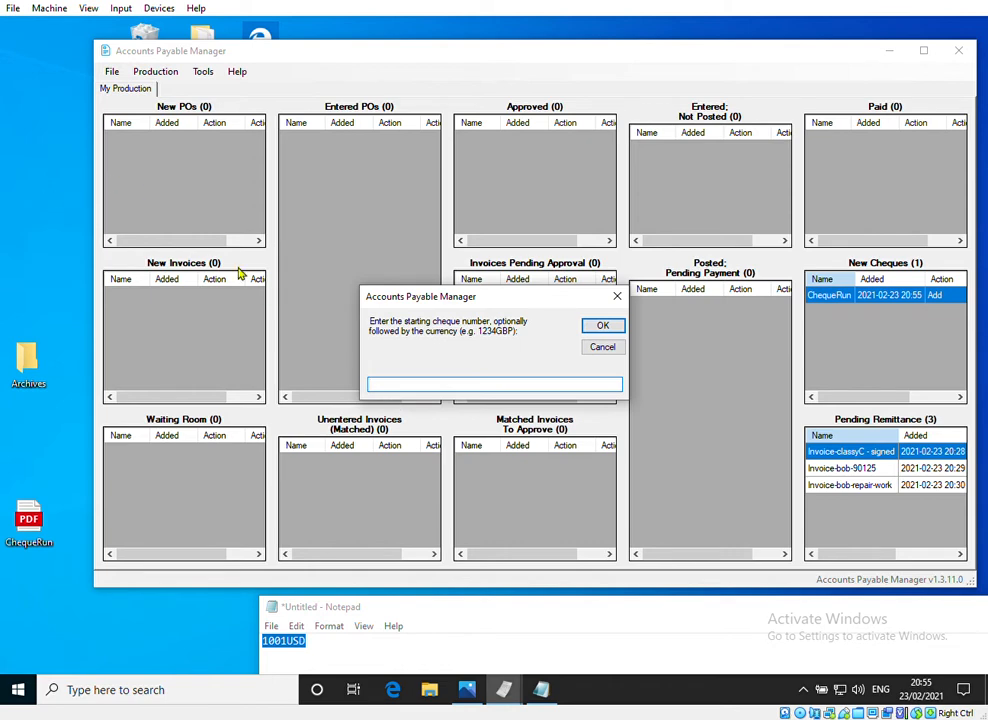
right_click(420, 386)
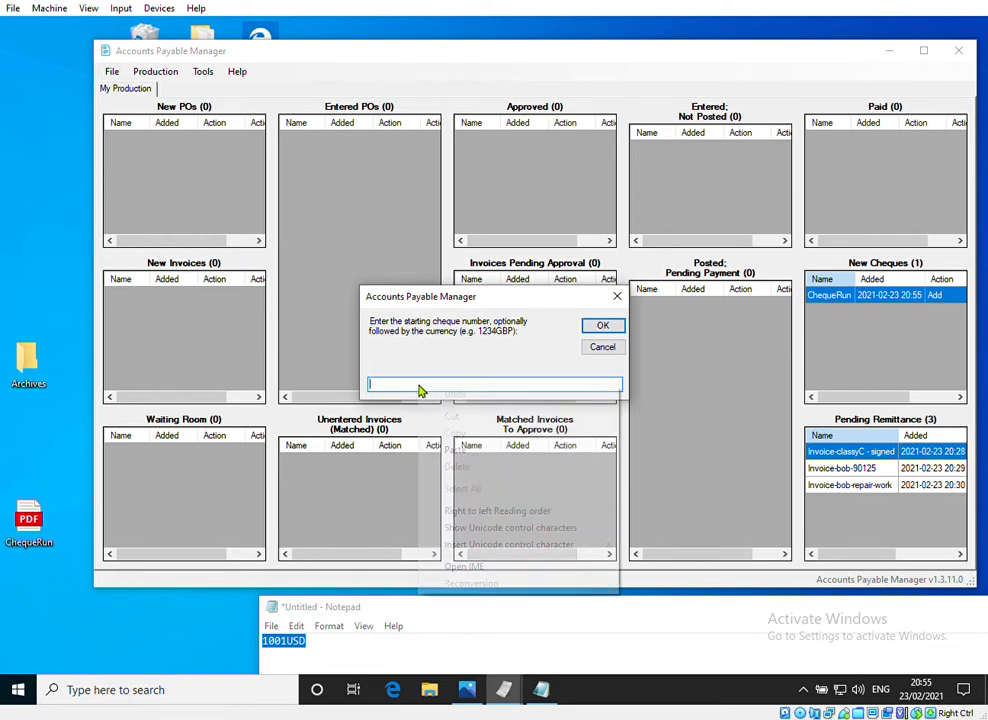
click(455, 450)
click(604, 326)
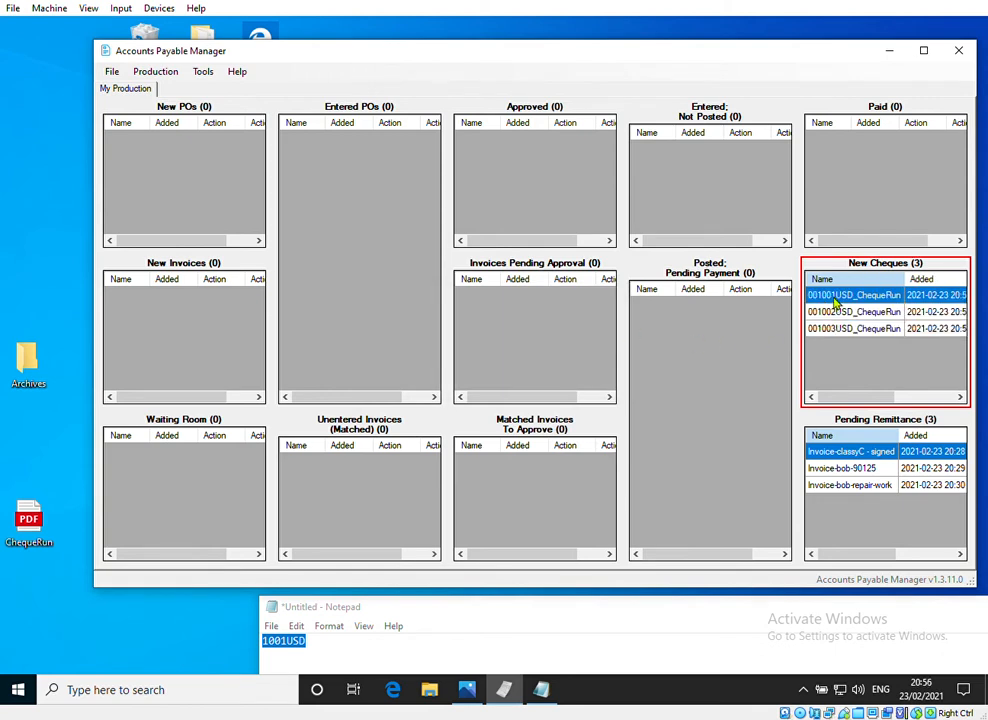
Open 001002USD_ChequeRun from New Cheques to check its cheque number, and close it
click(829, 313)
right_click(833, 316)
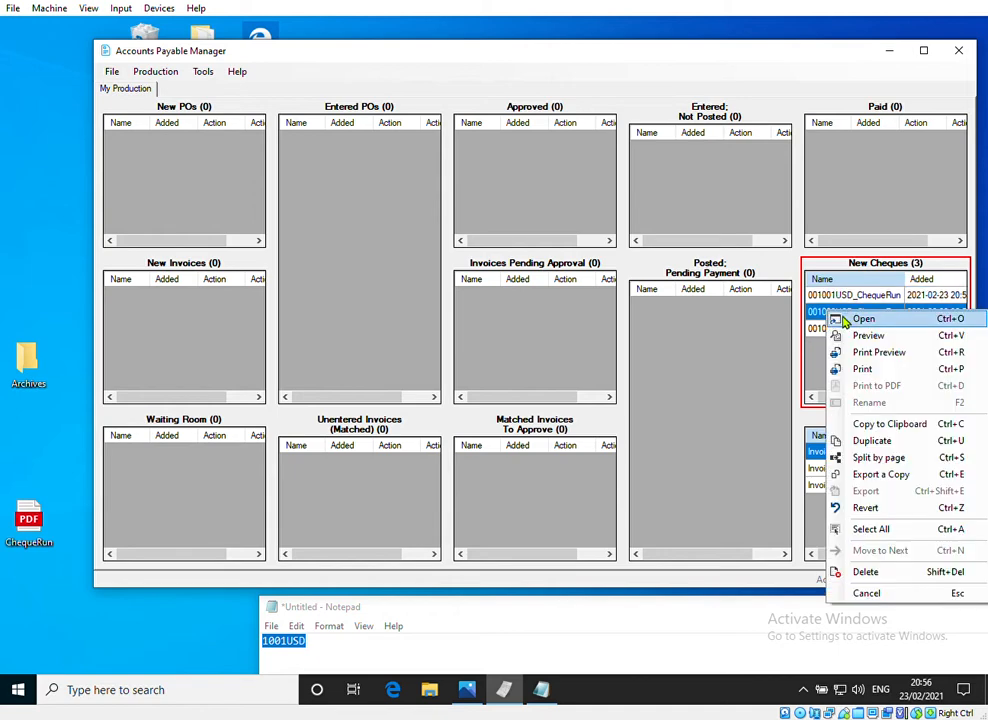
click(838, 318)
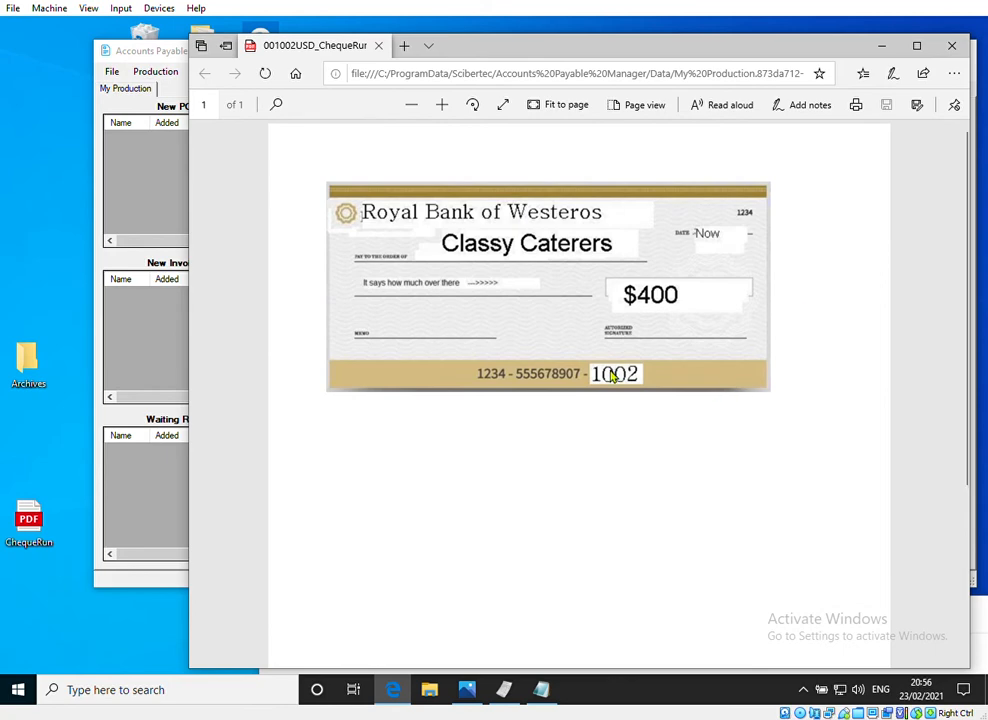
click(942, 54)
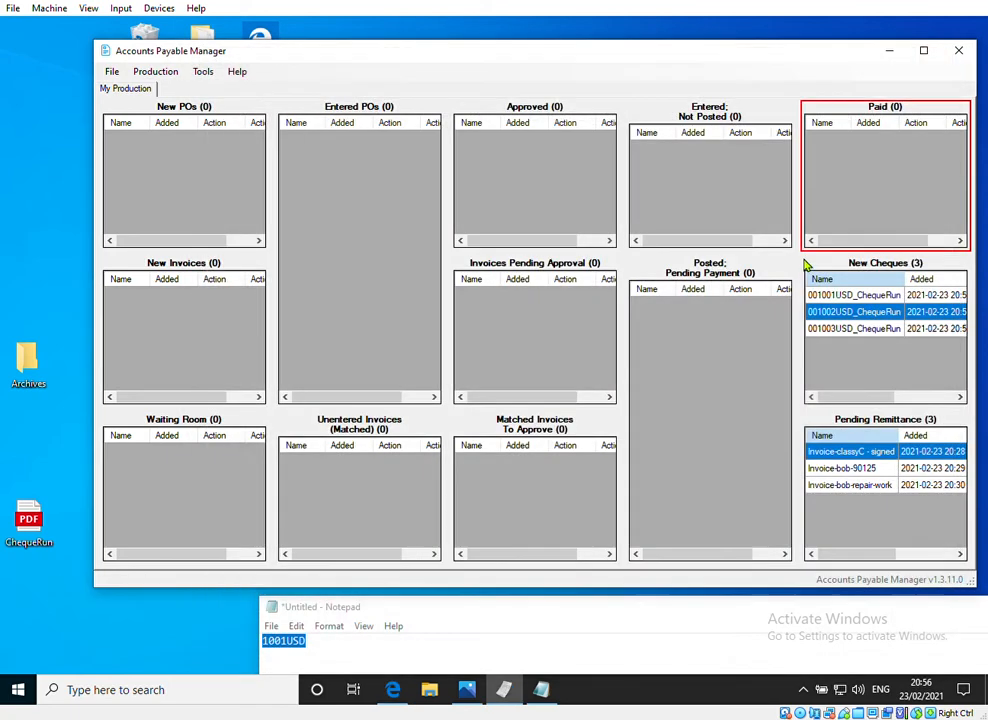
Move 001003USD_ChequeRun to the Waiting Room and pay the pending Invoice-classyC - signed with cheque 001002USD_ChequeRun
double_click(827, 330)
drag(828, 349, 184, 487)
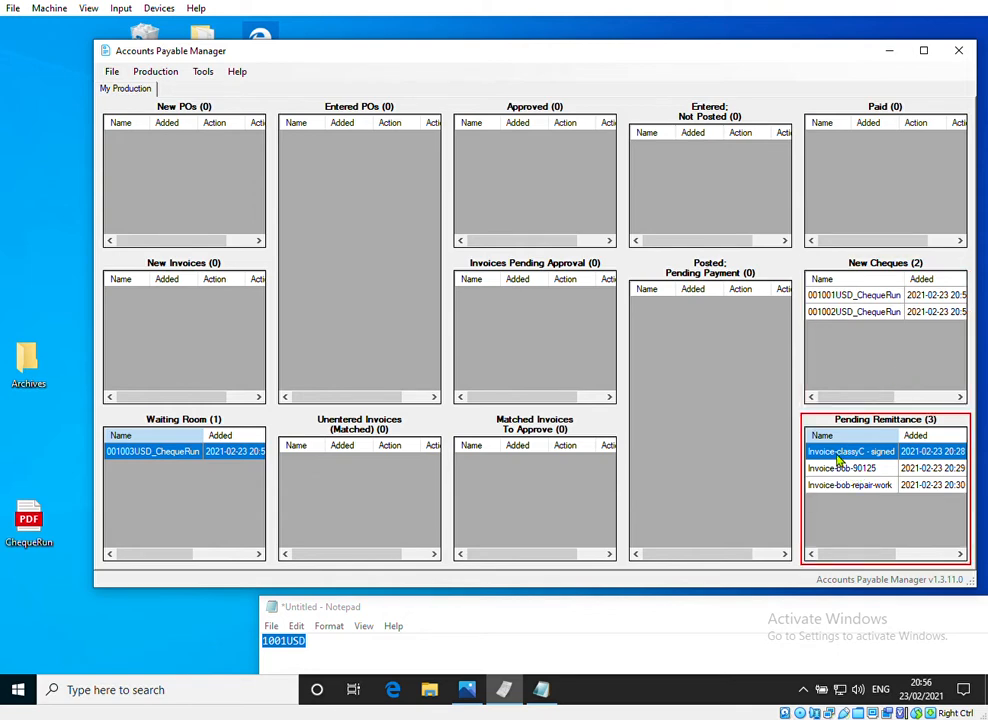
drag(840, 458, 833, 315)
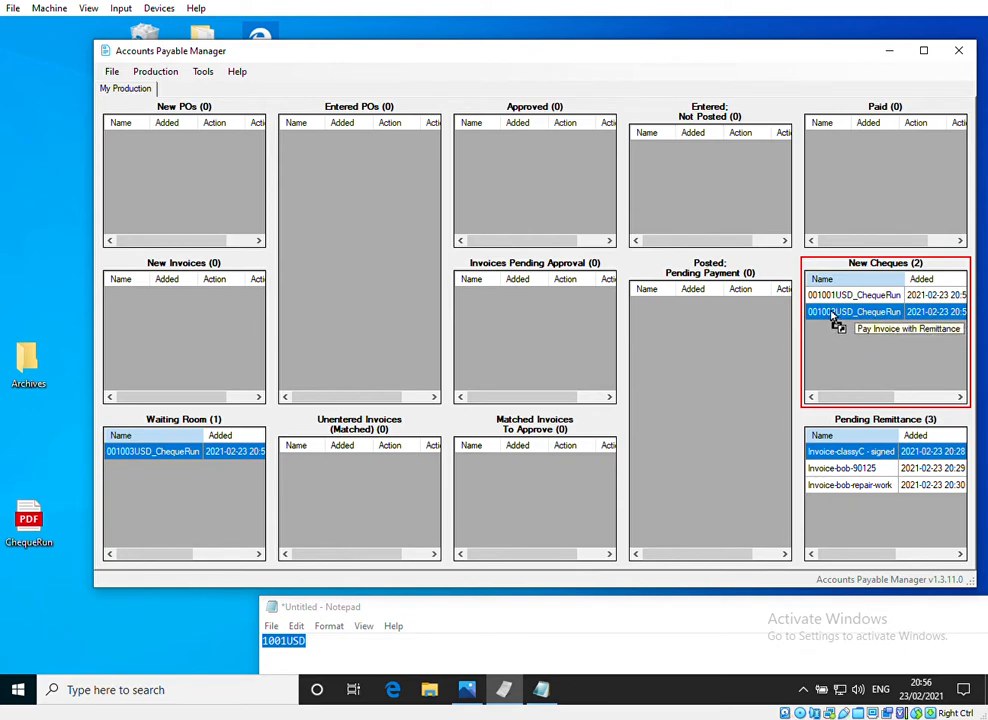
drag(833, 315, 833, 315)
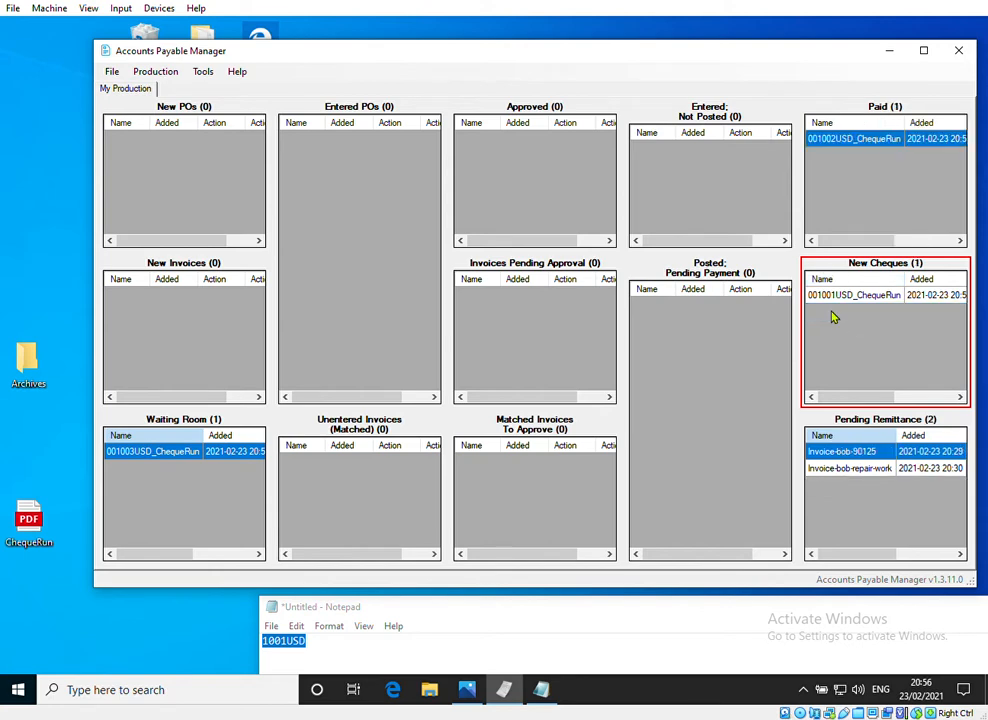
Open 001002USD_ChequeRun from Paid, review the cheque and its attached invoice and purchase order, and close it
right_click(833, 143)
click(848, 149)
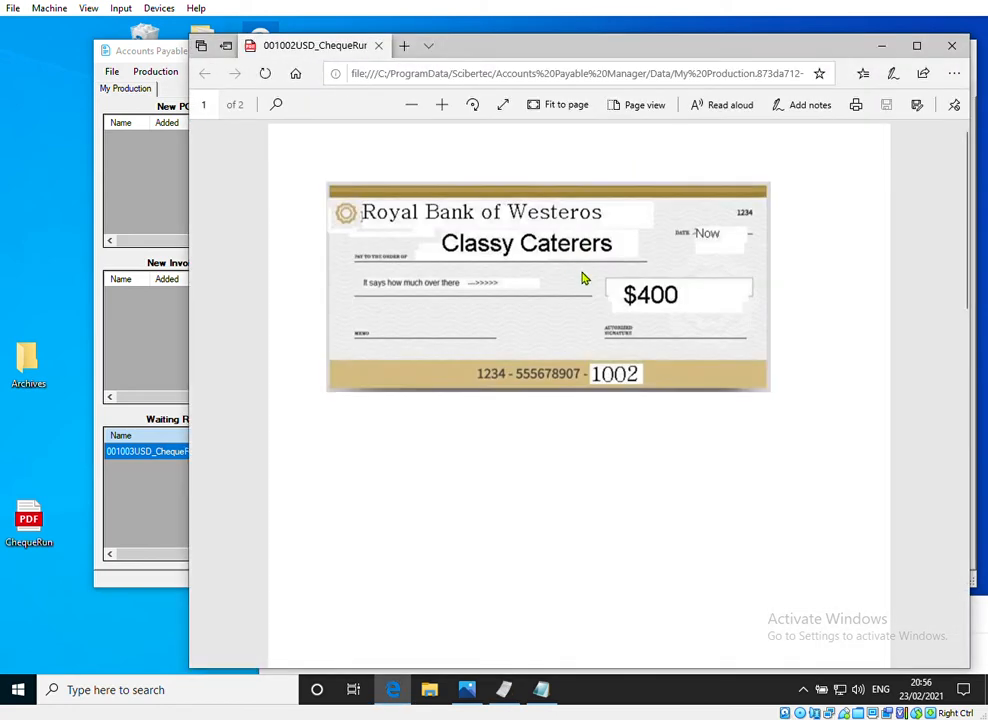
scroll(585, 281, down, 10)
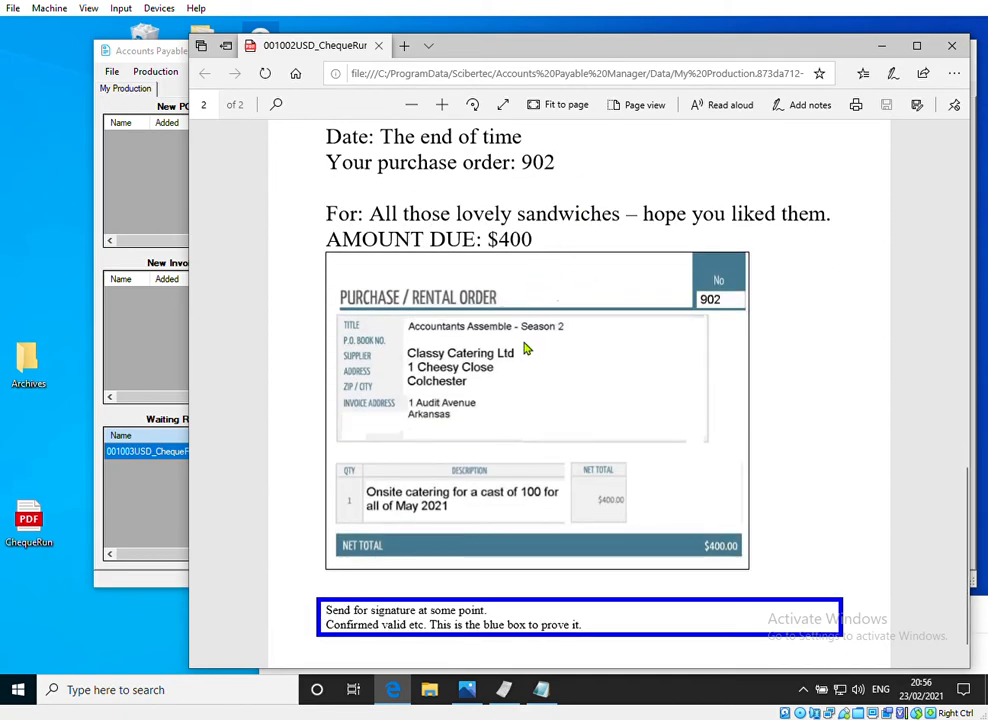
scroll(524, 346, down, 1)
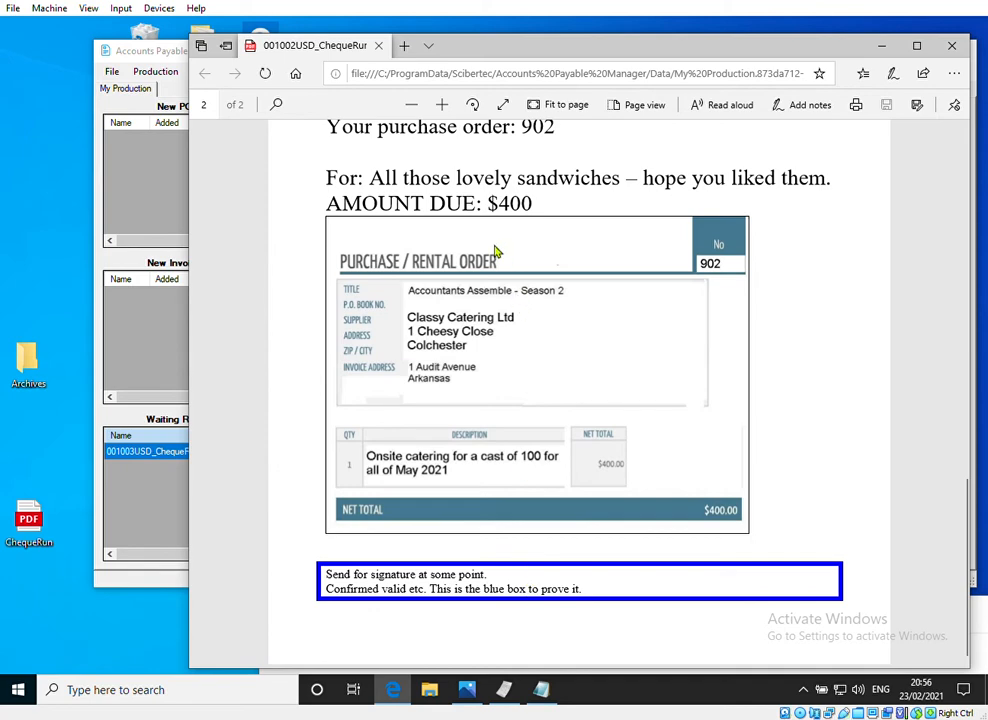
key(alt+F4)
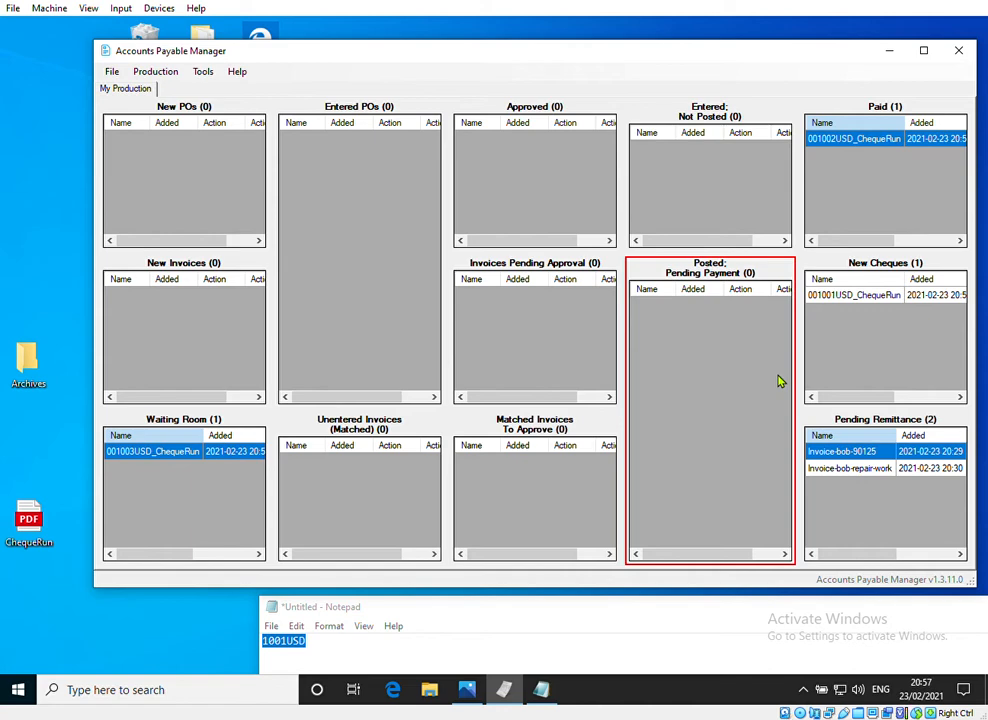
Pay both pending invoices, Invoice-bob-90125 and Invoice-bob-repair-work, together with cheque 001001USD_ChequeRun
click(872, 294)
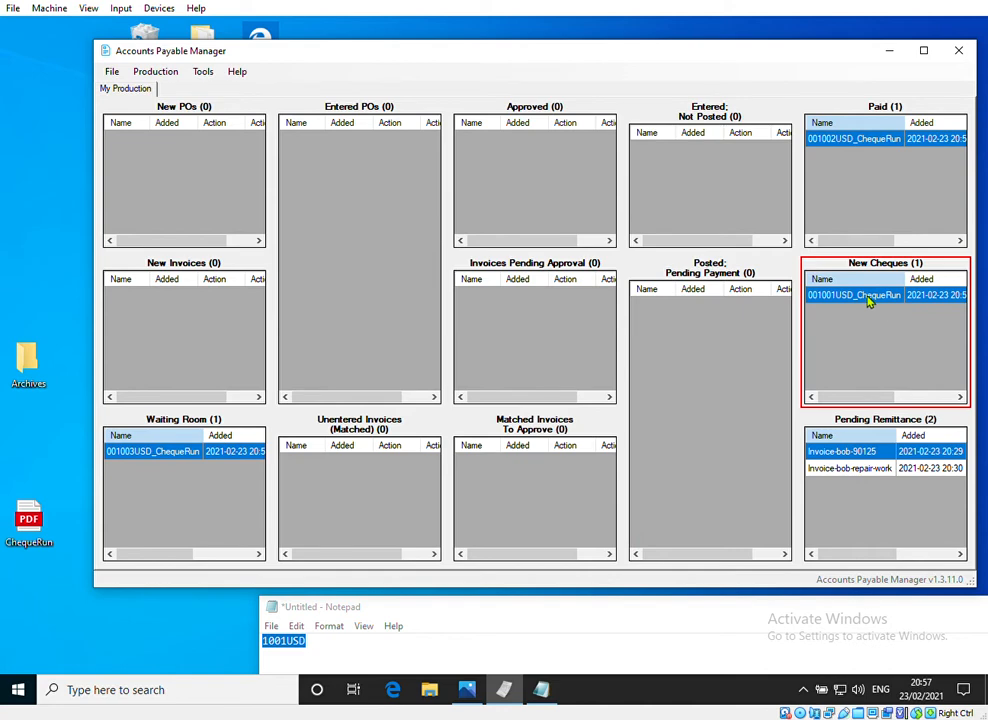
ctrl+click(851, 470)
drag(856, 477, 851, 302)
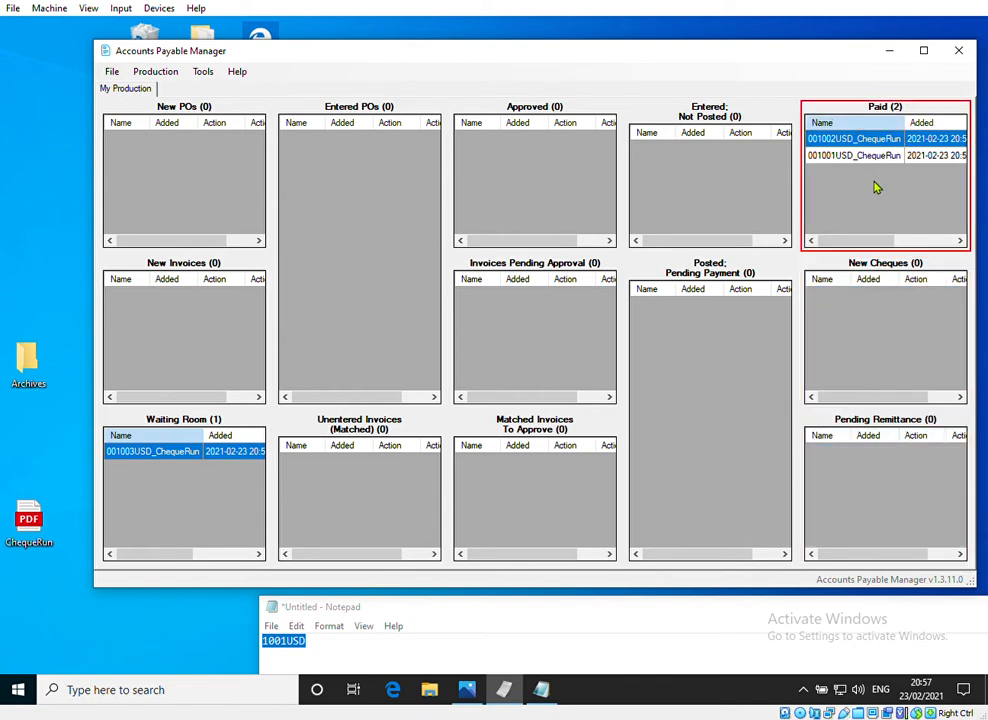
Open the paid 001002USD_ChequeRun file again to view its cheque, and close it
right_click(836, 147)
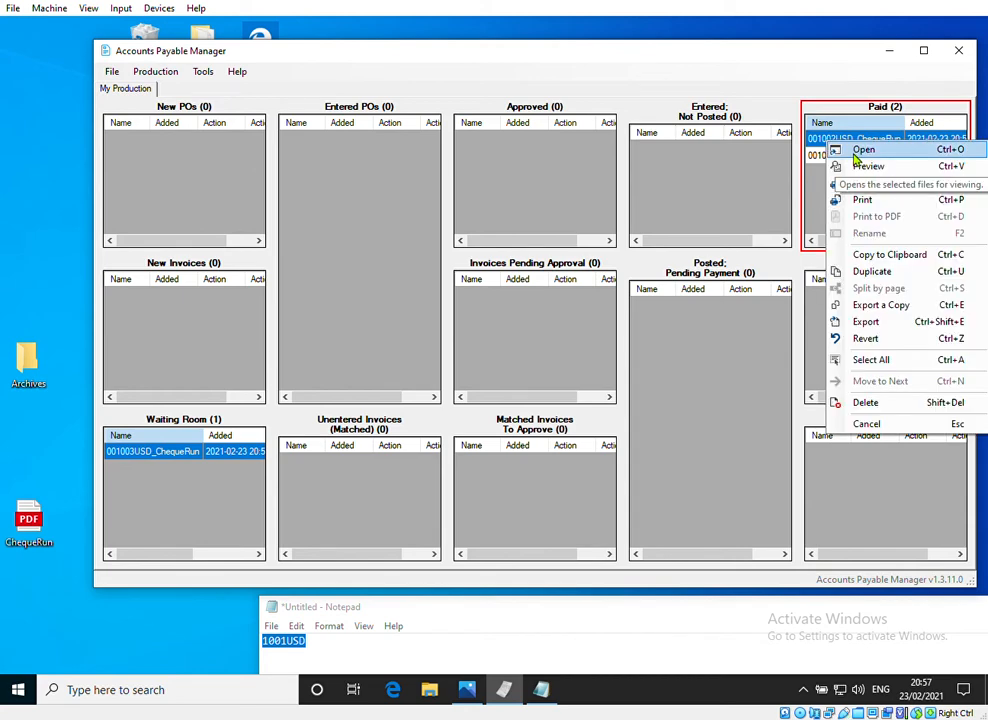
click(820, 238)
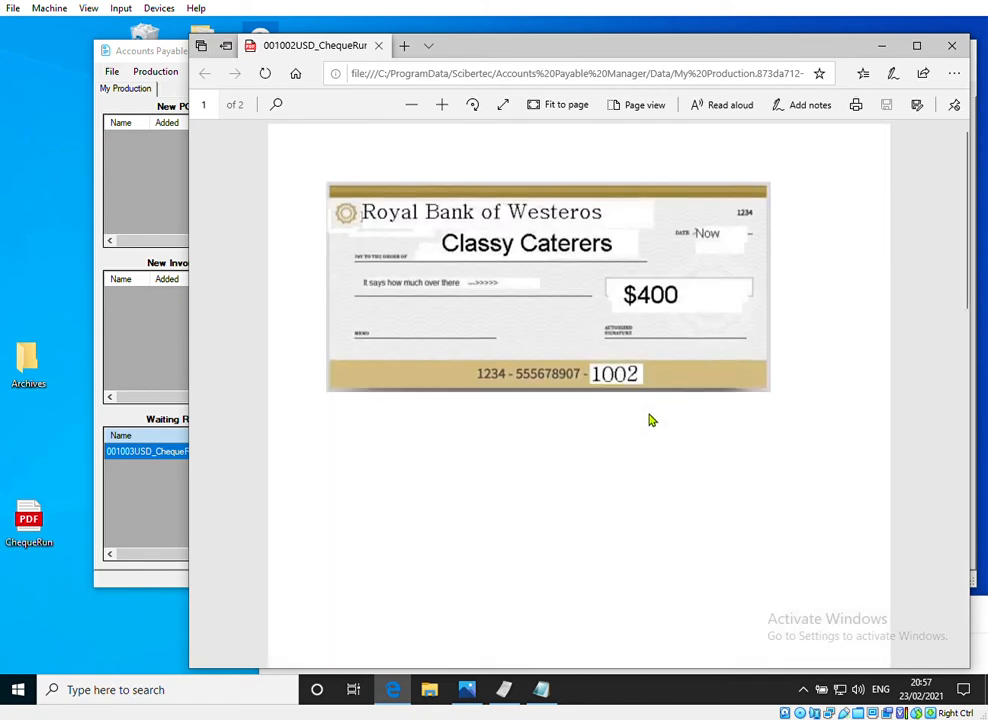
click(951, 45)
Open the paid 001001USD_ChequeRun file, review the cheque and all attached invoice and order pages, and close it
click(830, 157)
right_click(833, 158)
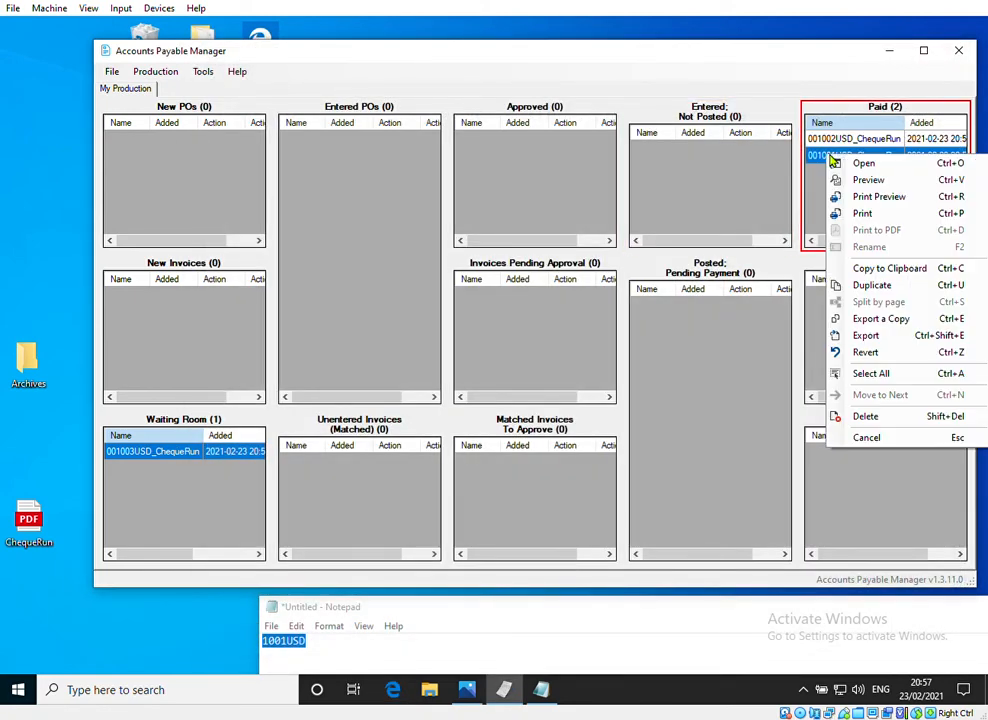
click(813, 163)
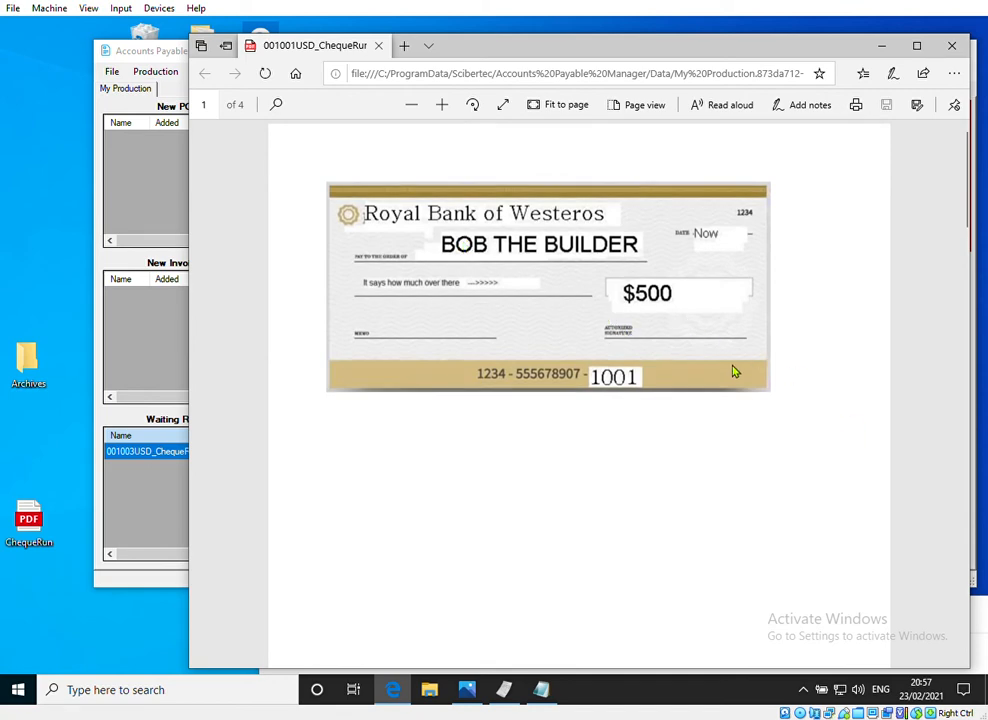
scroll(729, 370, down, 10)
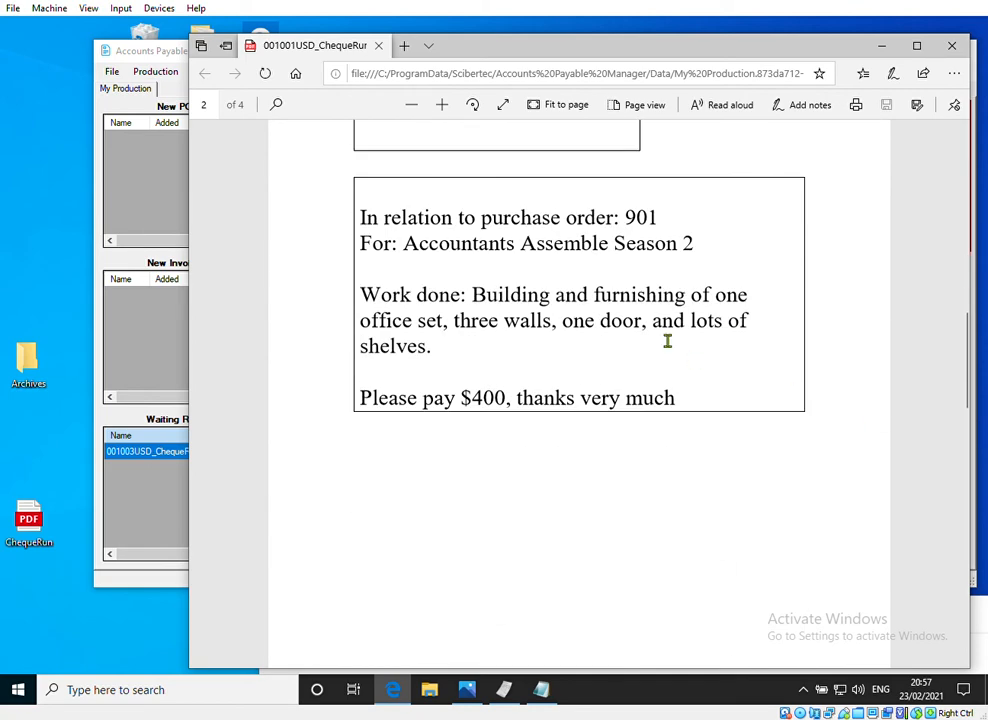
scroll(666, 340, down, 5)
scroll(657, 335, down, 5)
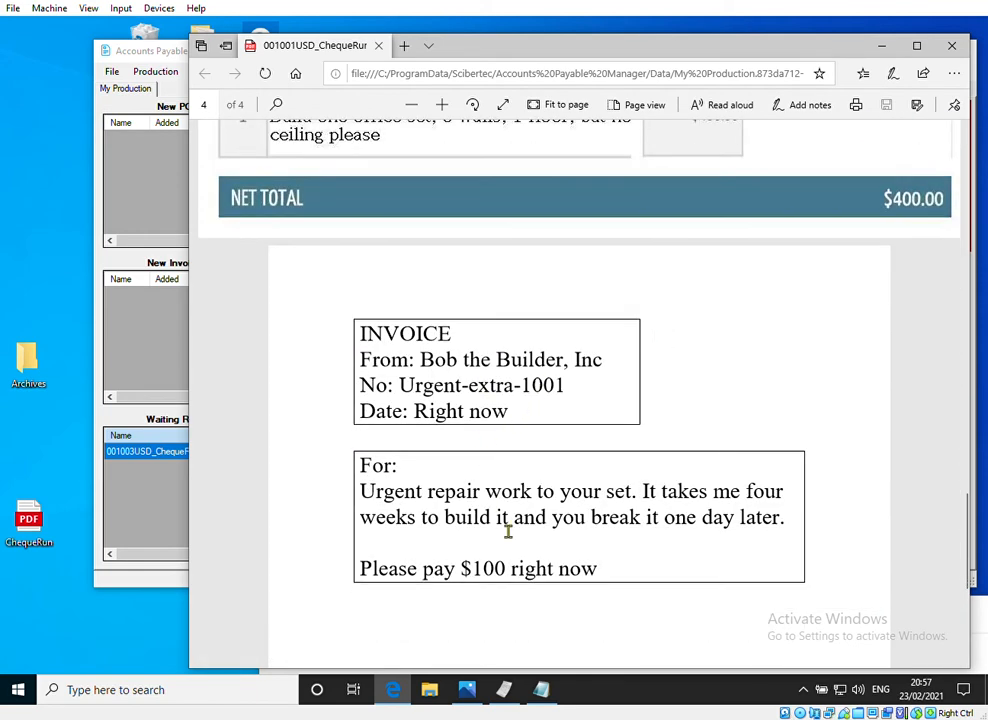
scroll(495, 552, down, 3)
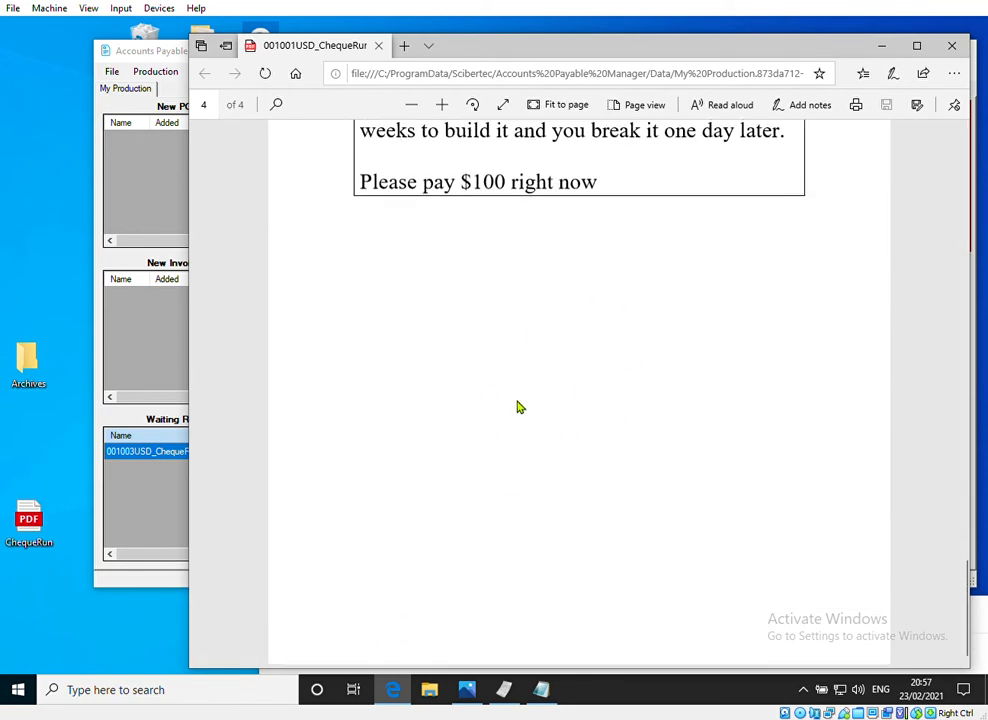
click(967, 50)
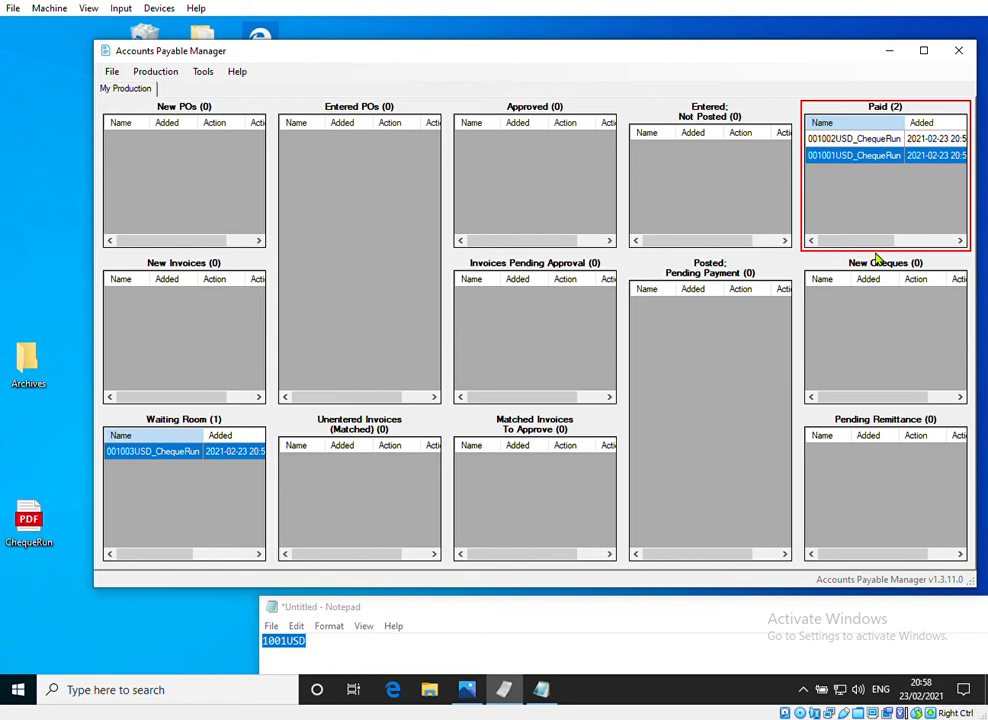
Move both paid cheque files, 001002USD_ChequeRun and 001001USD_ChequeRun, into the desktop Archives folder and minimize the Accounts Payable Manager window
click(873, 141)
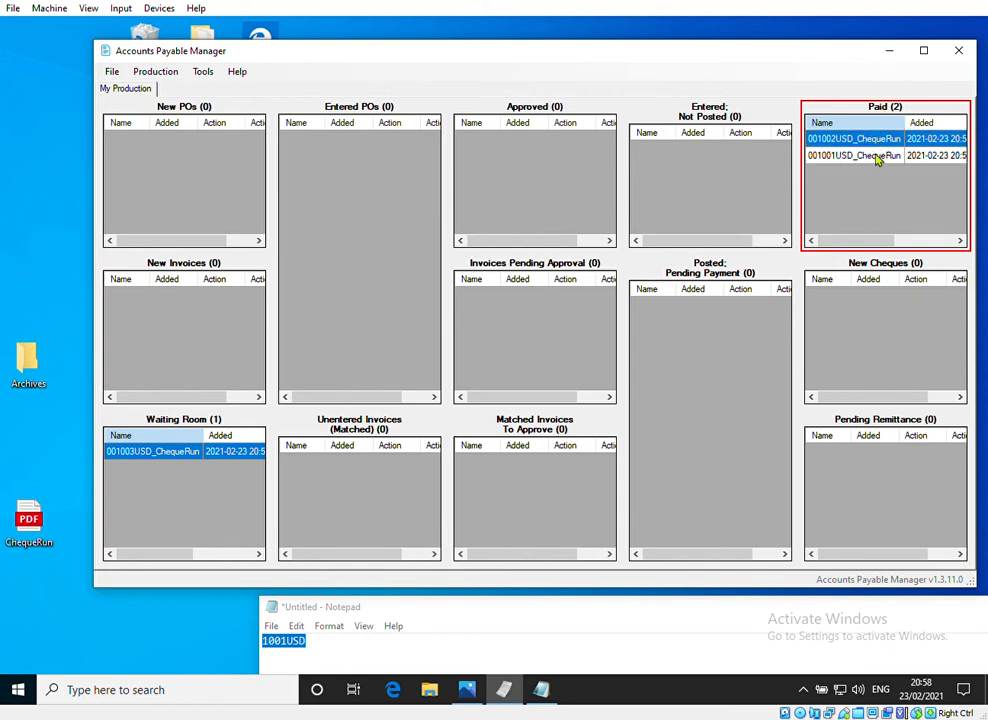
click(876, 156)
drag(874, 141, 27, 356)
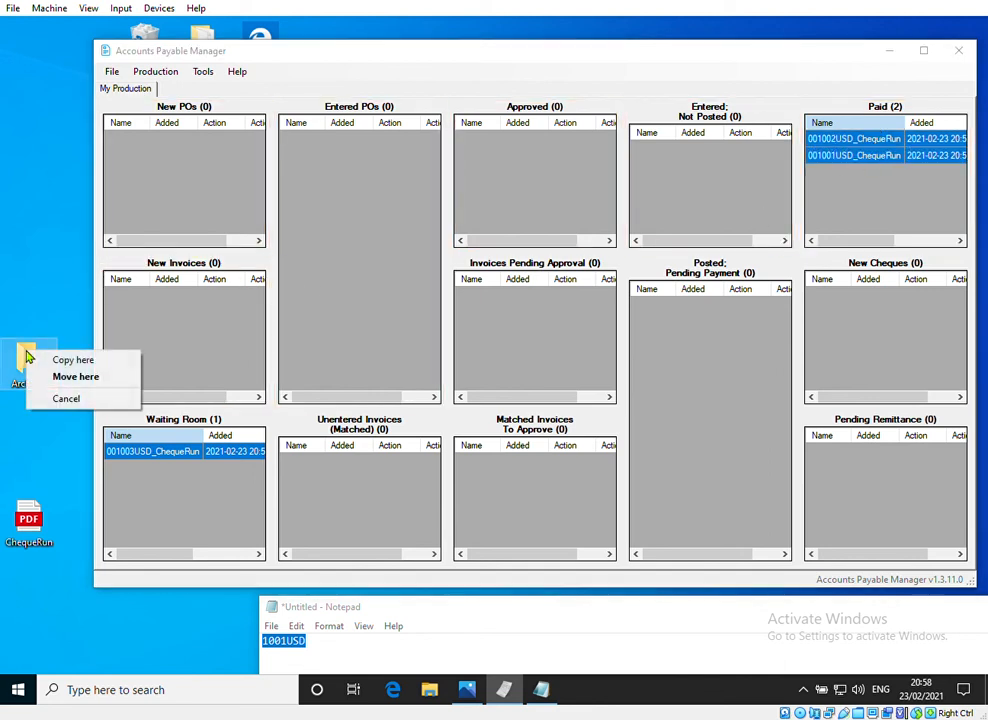
click(45, 381)
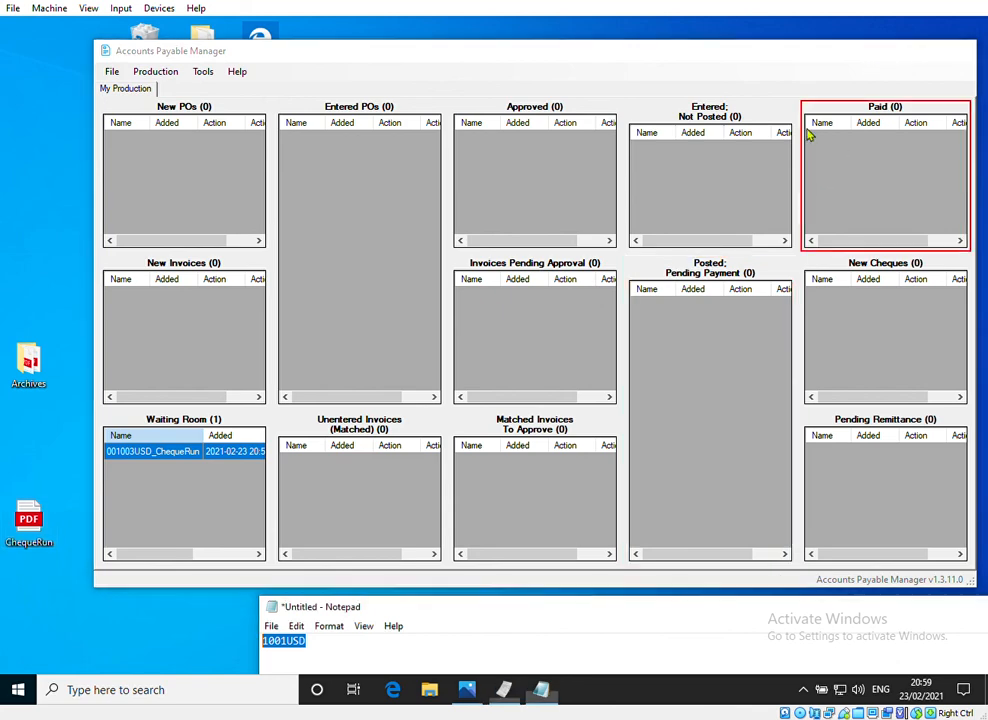
click(888, 50)
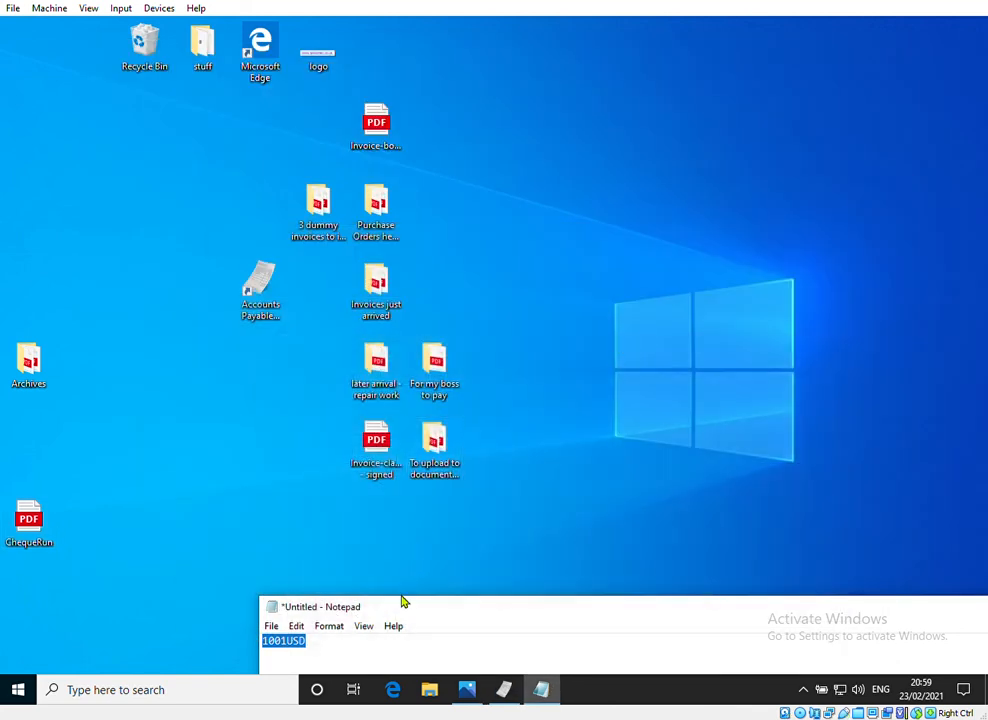